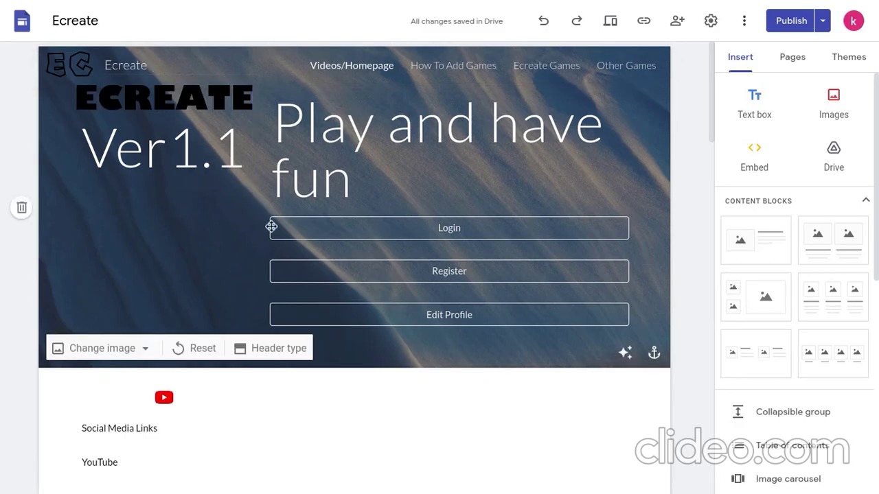
View the top of the homepage, check the Other Games page, and return to the Videos/Homepage page.
scroll(270, 226, "down", 2)
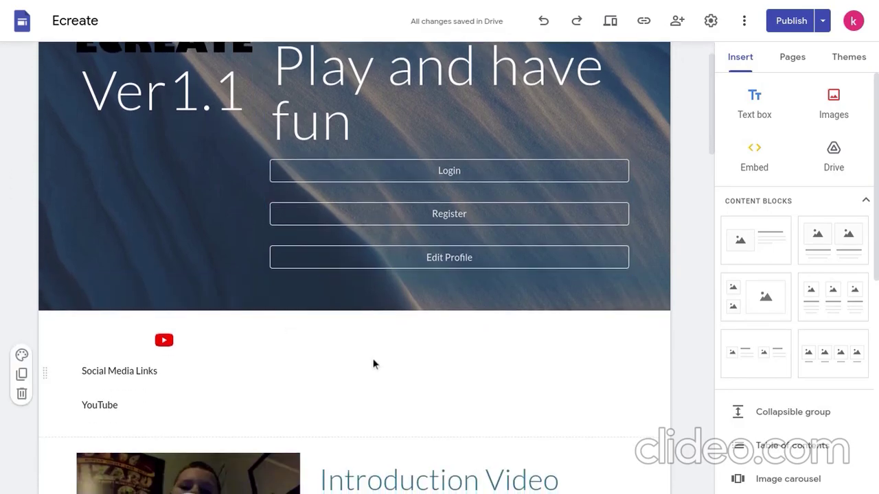
scroll(374, 364, "up", 2)
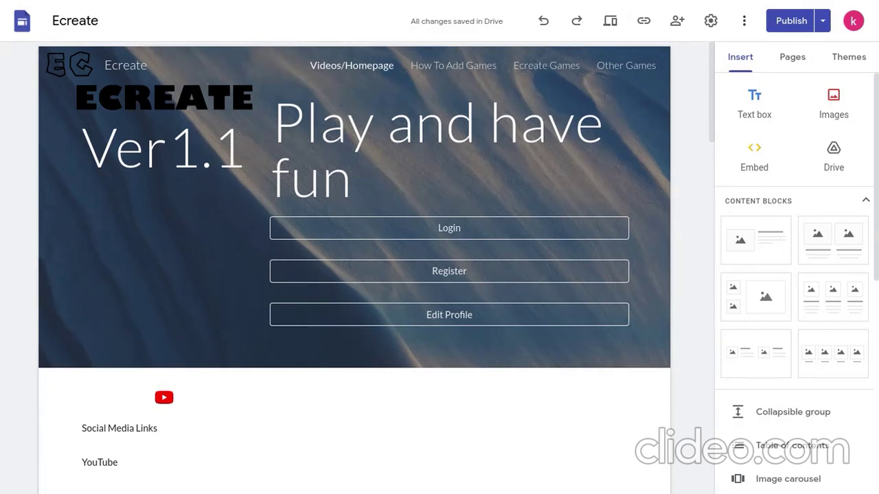
left_click(626, 65)
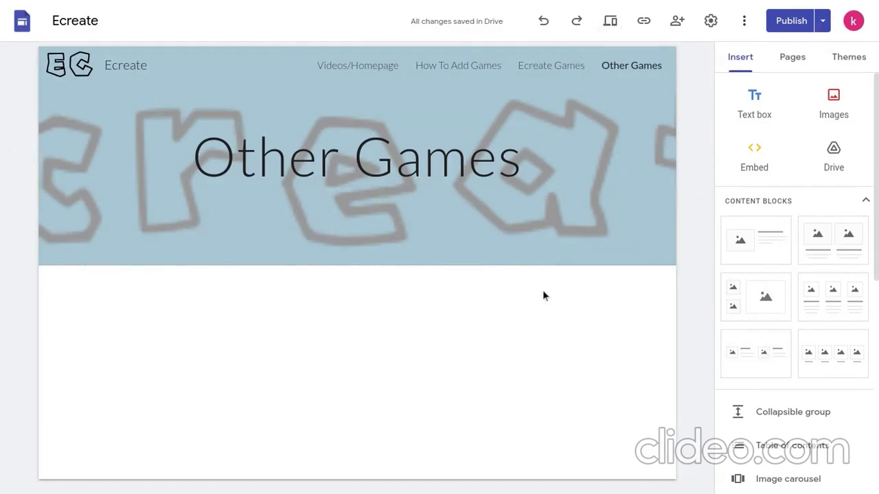
mouse_move(51, 62)
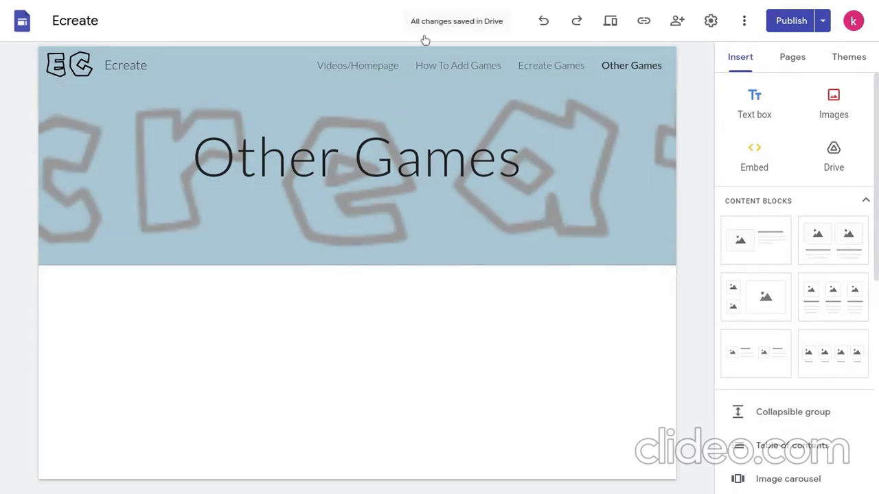
left_click(373, 67)
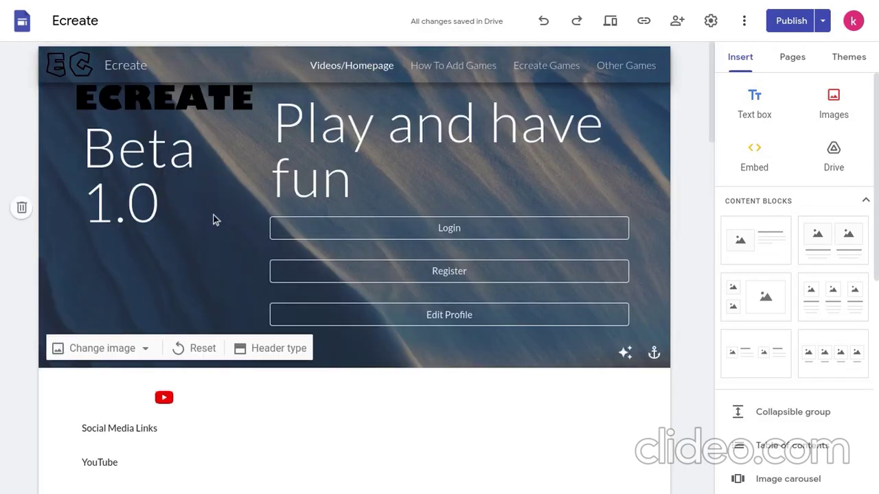
Look through the homepage from the version title in the header to the last embedded video, and return to its beginning.
left_click(123, 200)
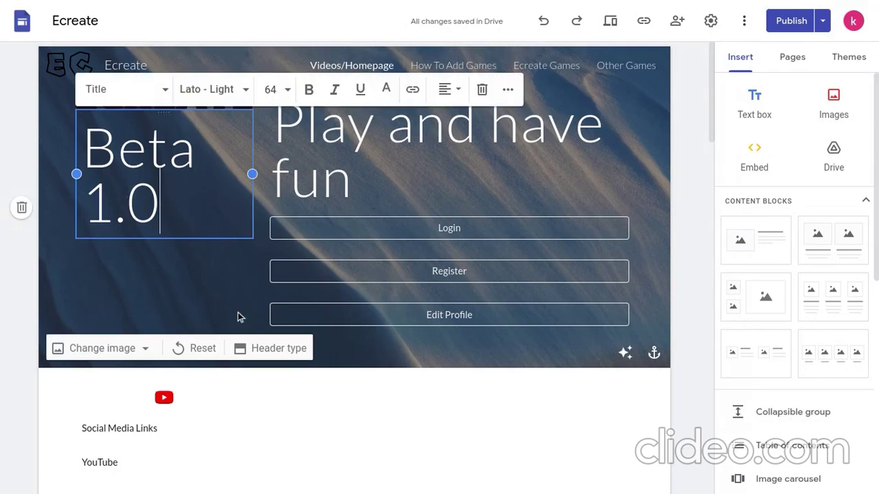
left_click(272, 378)
scroll(273, 372, "down", 2)
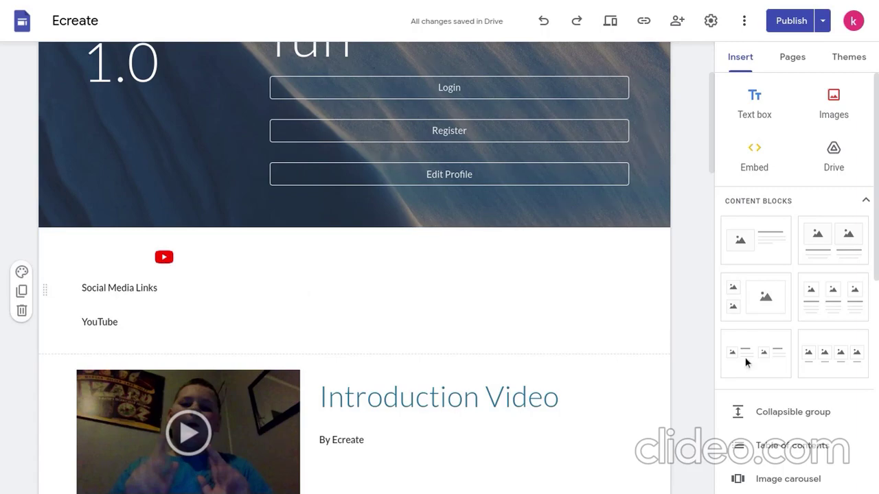
scroll(692, 333, "down", 2)
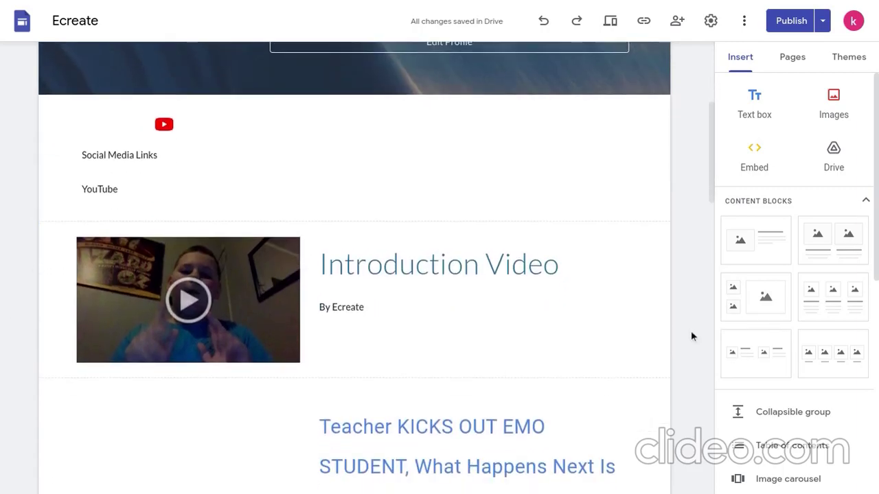
scroll(692, 335, "down", 5)
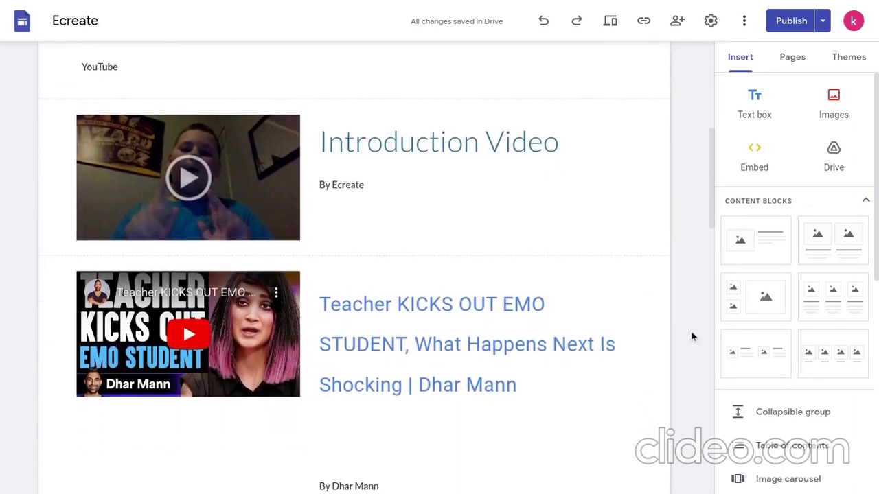
scroll(692, 336, "down", 1)
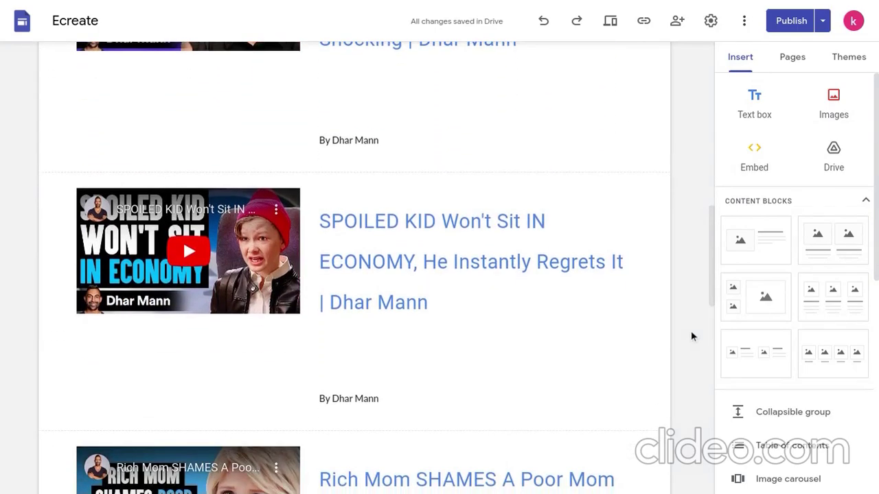
scroll(692, 336, "down", 8)
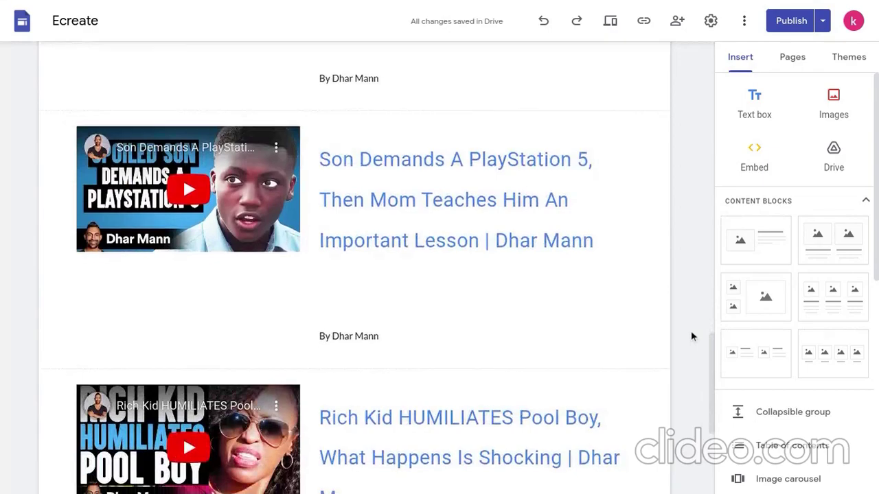
scroll(692, 335, "down", 4)
key("Home")
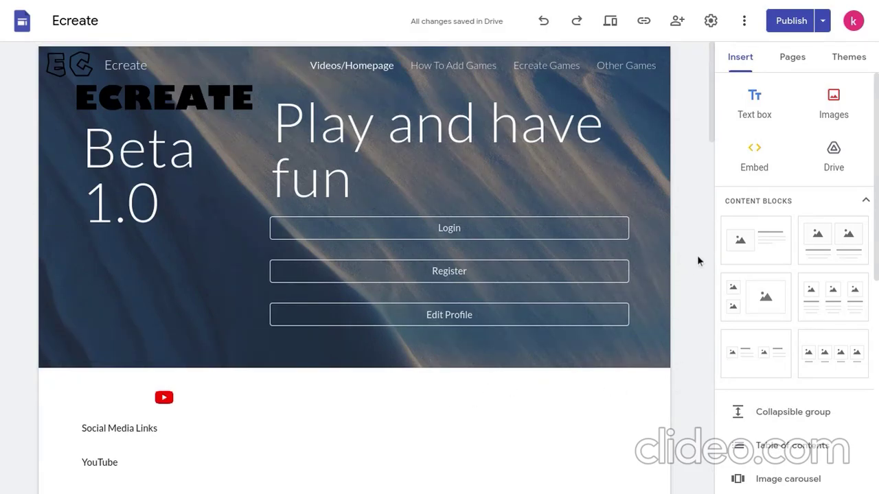
scroll(697, 255, "down", 7)
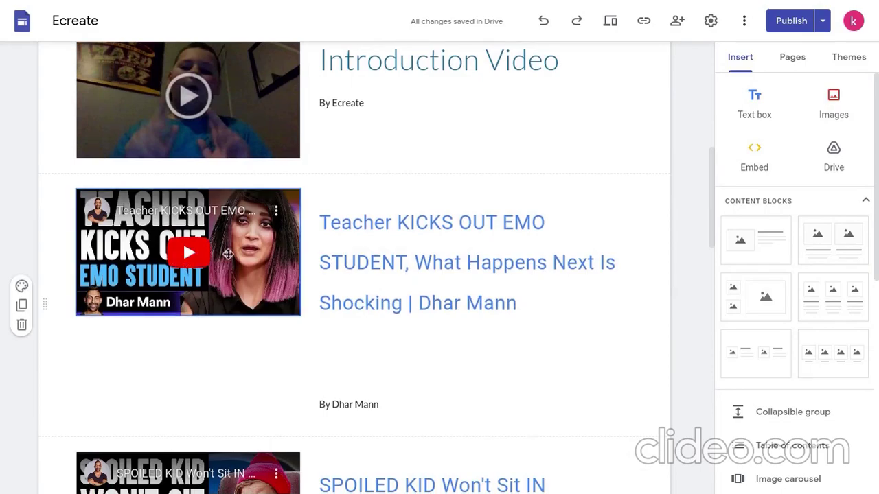
scroll(228, 254, "down", 8)
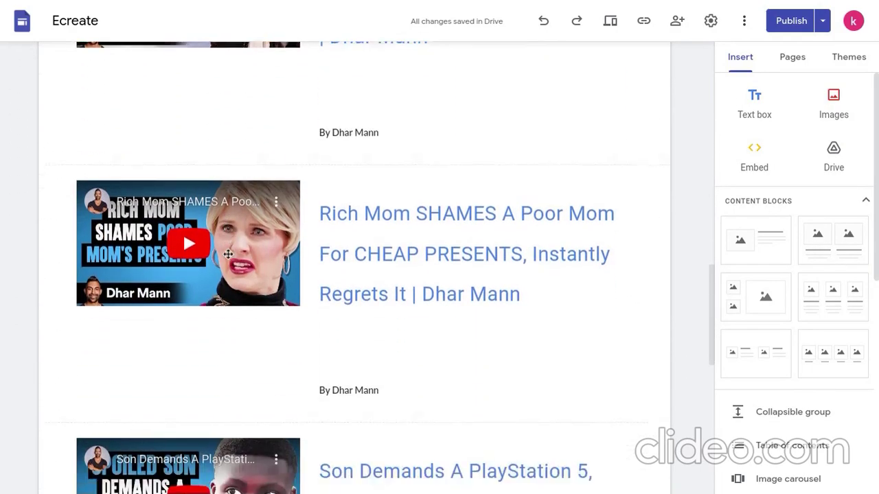
scroll(227, 254, "down", 3)
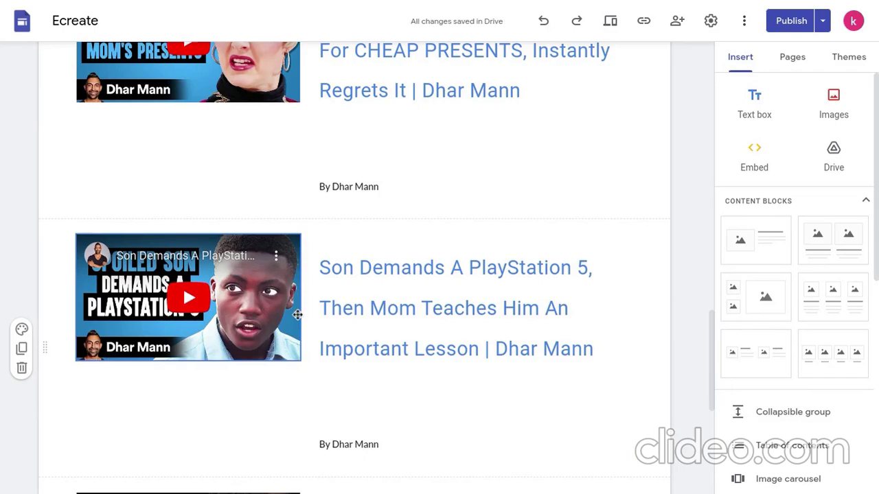
scroll(297, 315, "down", 4)
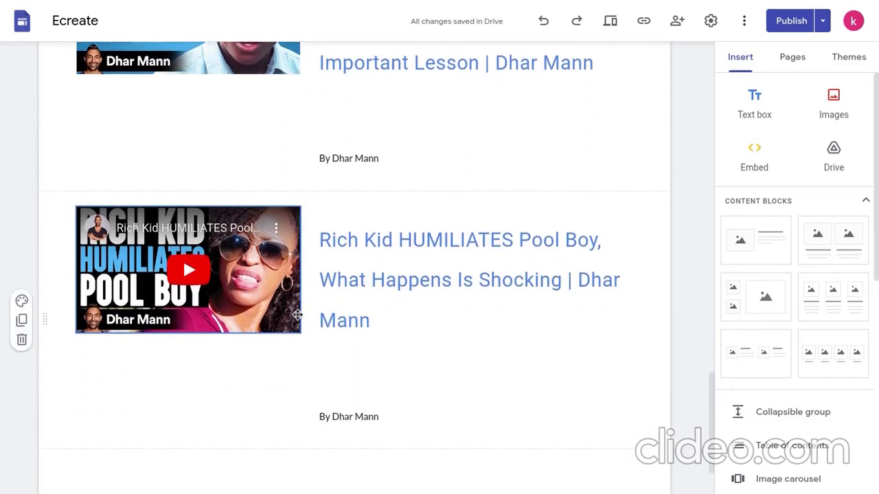
scroll(297, 315, "down", 2)
scroll(304, 320, "up", 3)
scroll(304, 322, "up", 2)
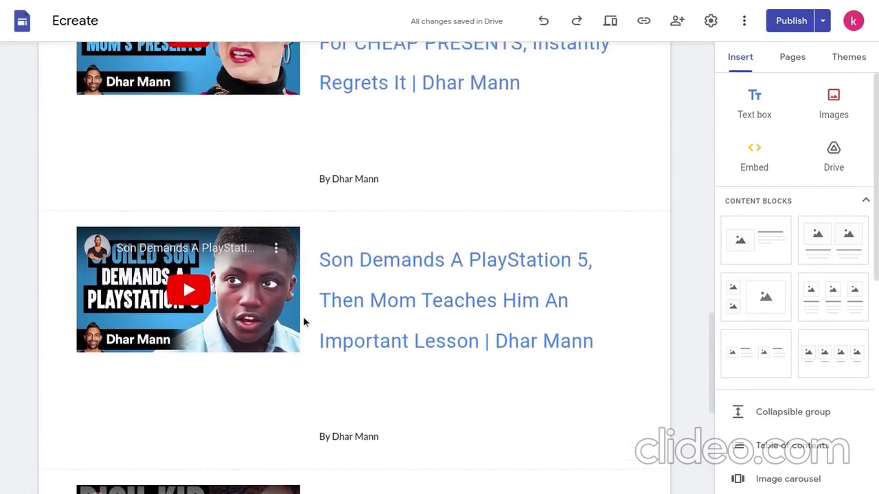
scroll(304, 321, "up", 2)
scroll(304, 320, "up", 8)
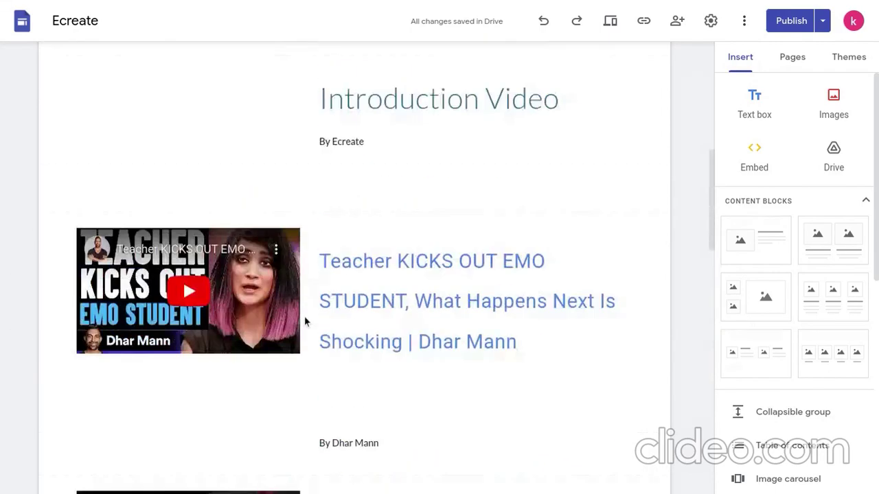
scroll(304, 320, "down", 1)
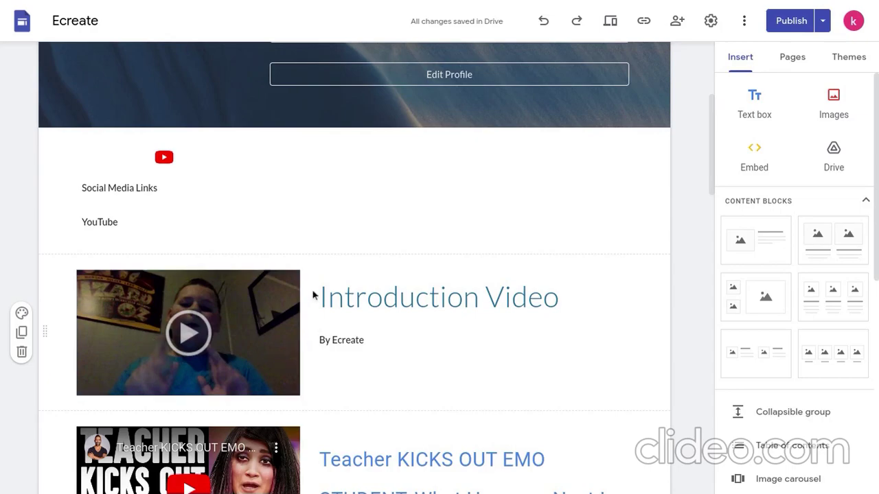
scroll(312, 261, "up", 2)
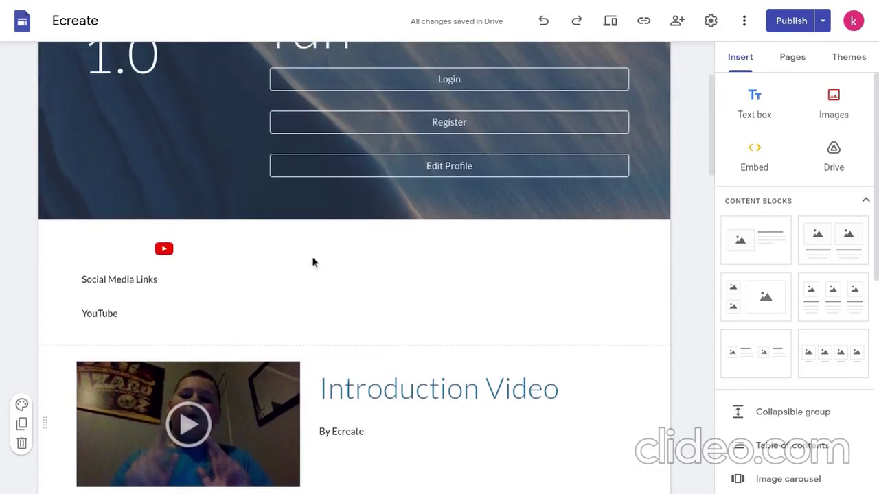
scroll(311, 256, "up", 3)
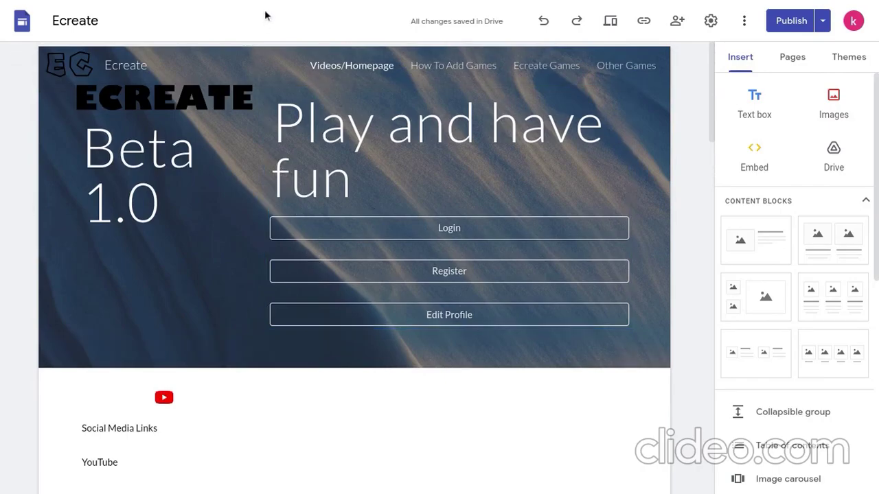
Switch to the Scratching Dawn Remake Ep 1 project on Scratch, append "embed" to its URL, and copy the full address.
mouse_move(280, 1)
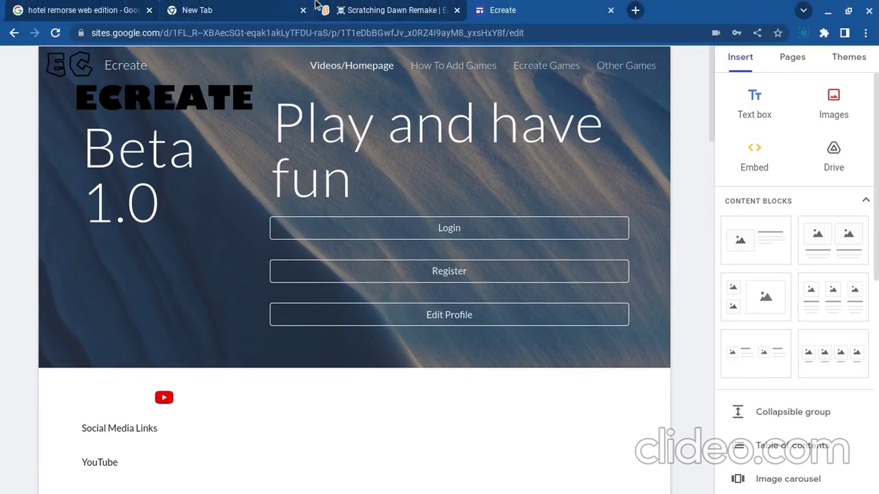
left_click(350, 4)
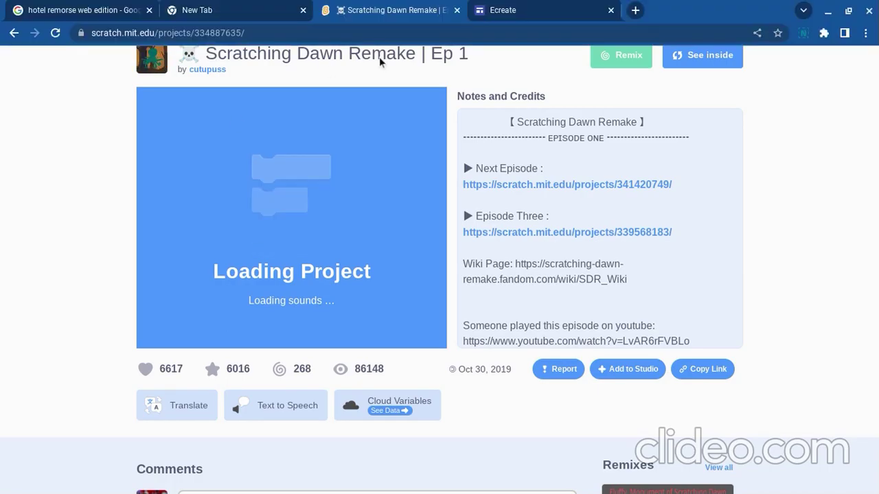
left_click(300, 29)
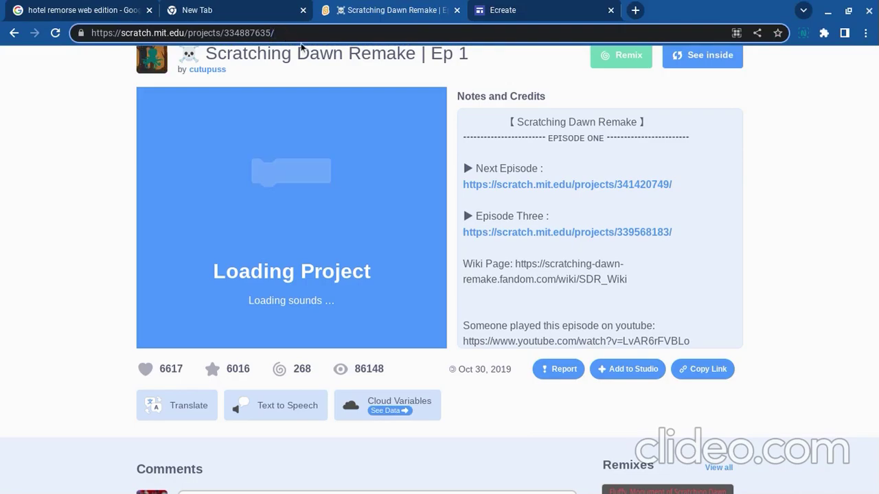
type("embed")
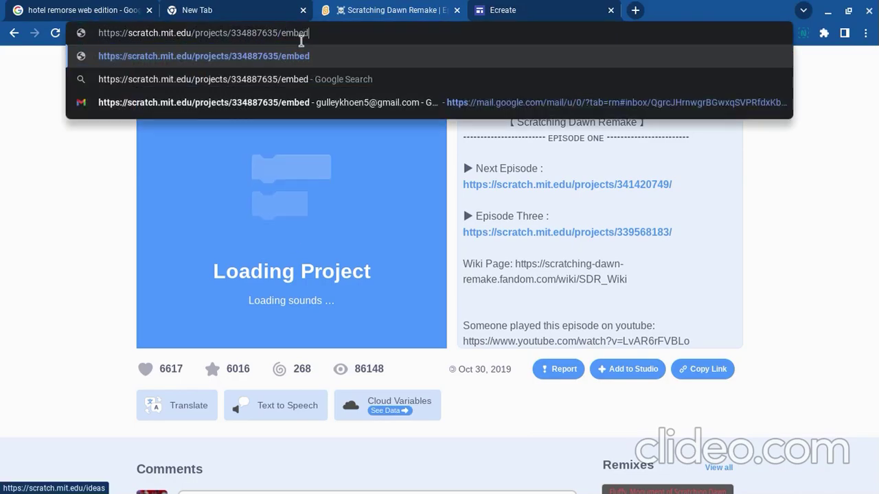
key("ctrl+a")
key("ctrl+c")
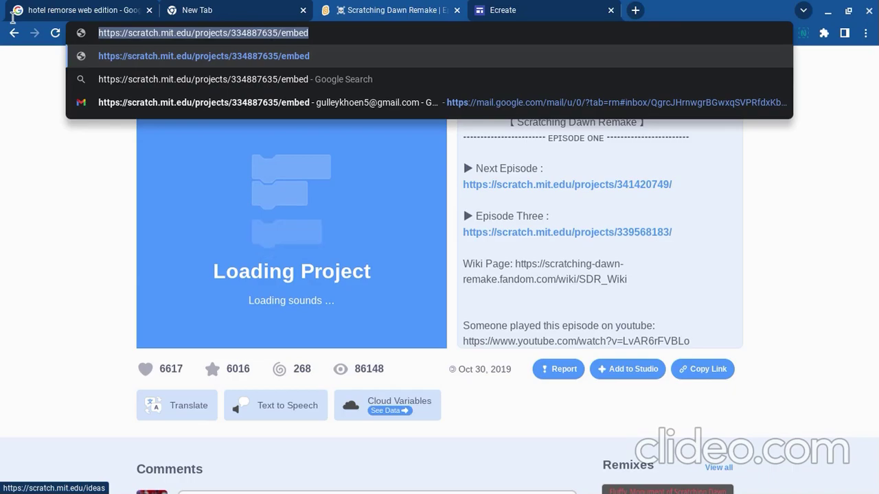
left_click(12, 19)
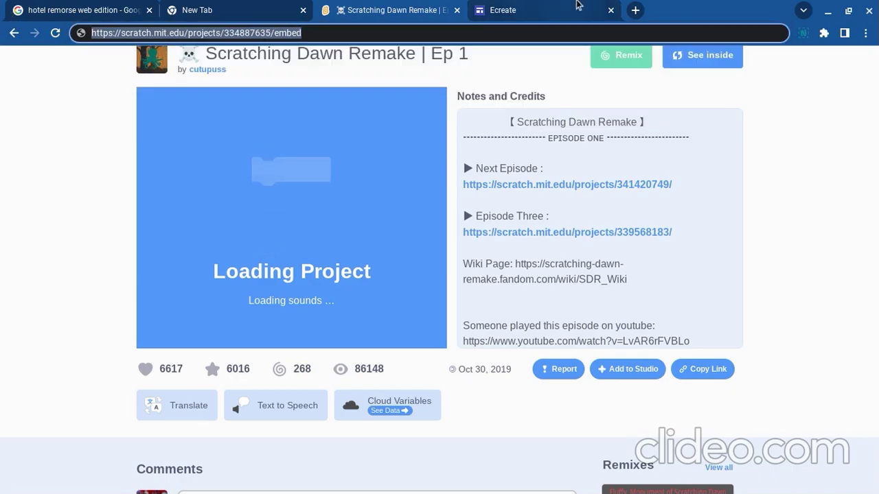
Open Gmail in a new browser tab, go to the Sent folder, and start a new message from there.
left_click(632, 9)
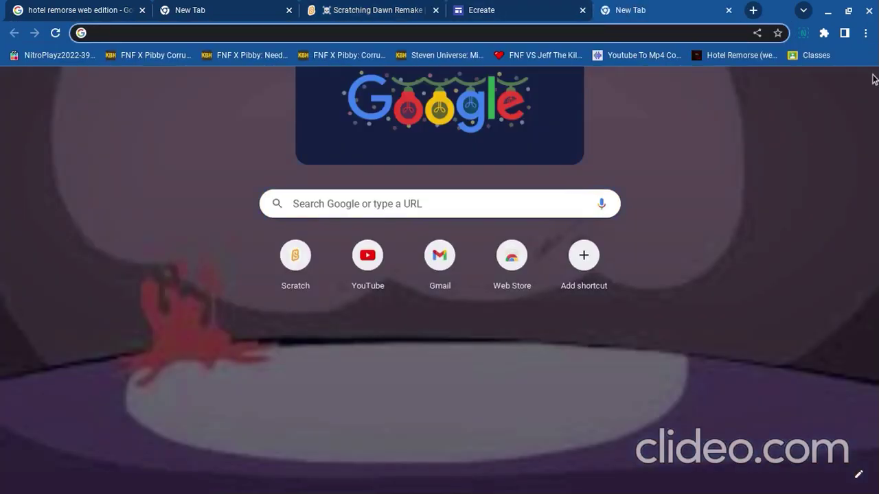
key("F11")
left_click(826, 21)
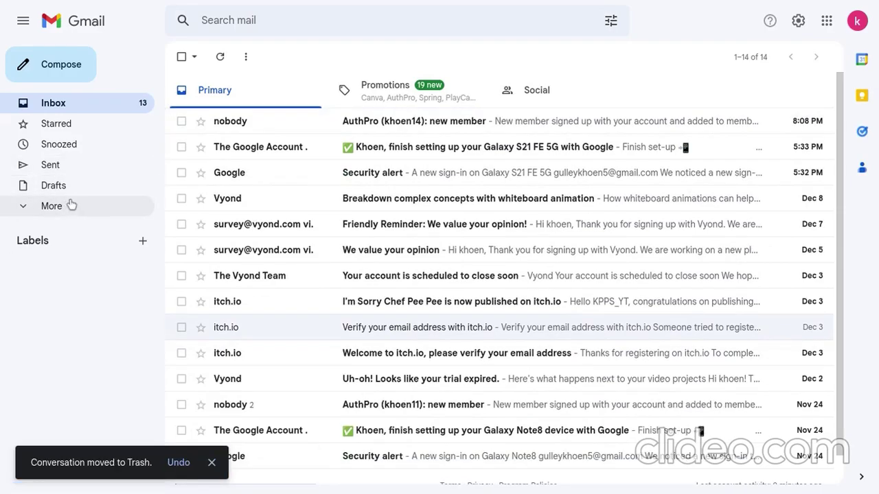
left_click(58, 168)
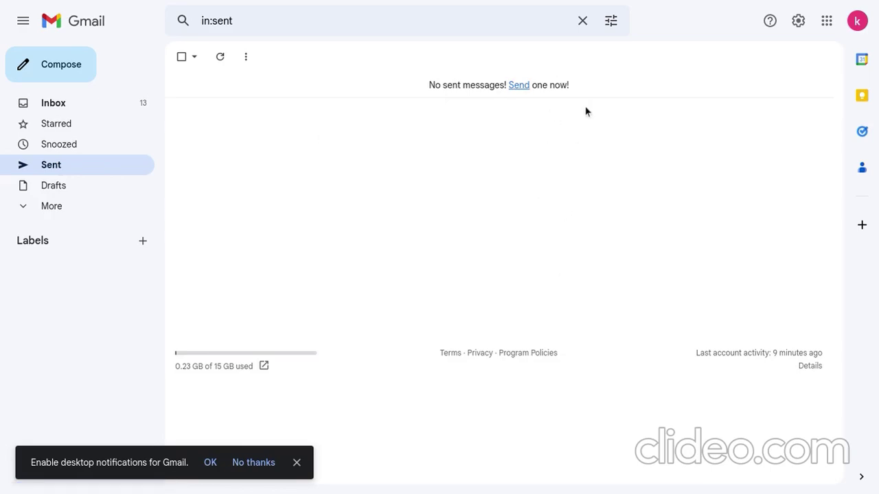
left_click(520, 87)
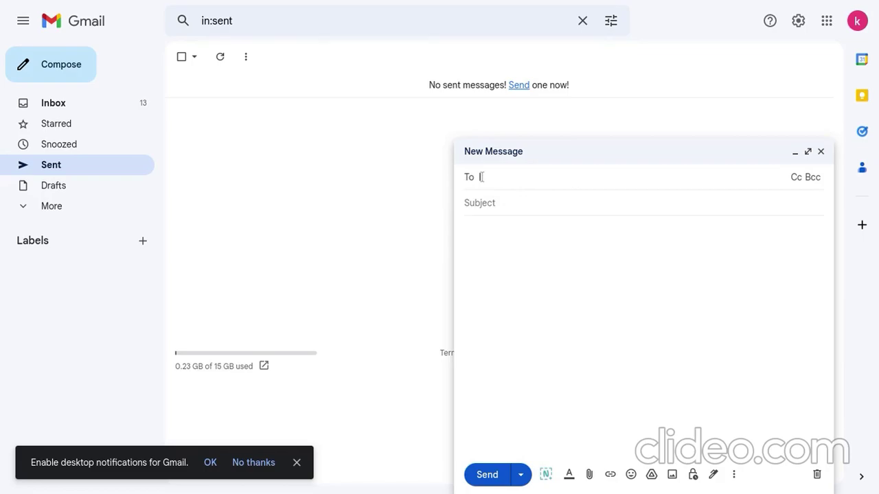
type("kh")
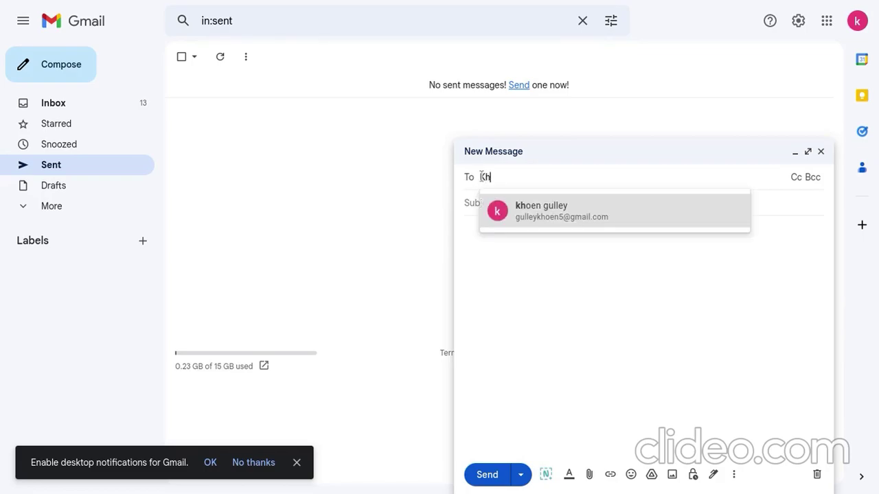
left_click(518, 200)
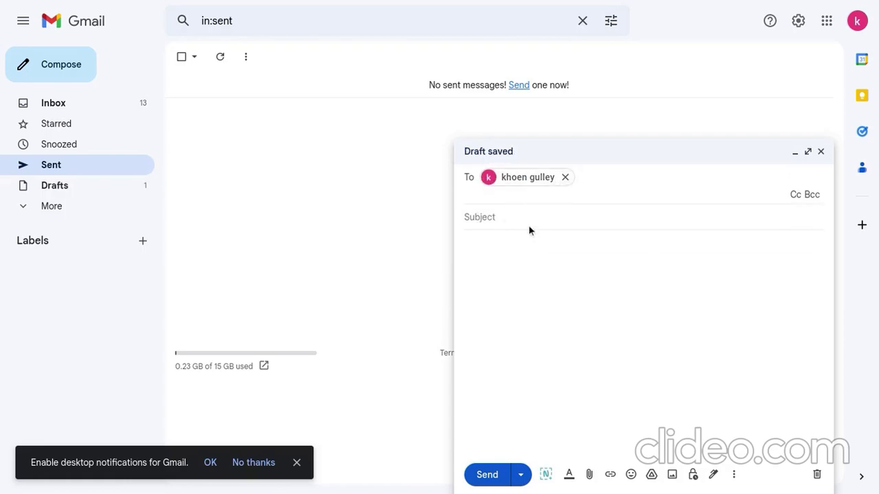
left_click(528, 227)
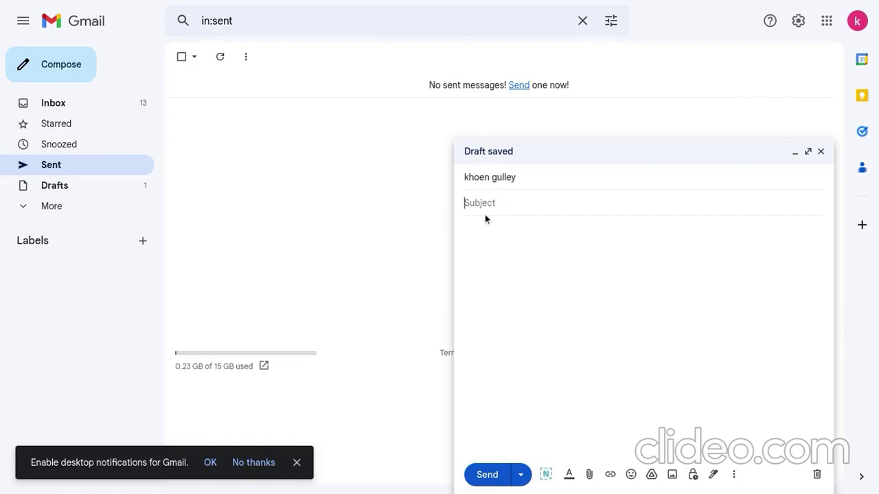
key("ctrl+v")
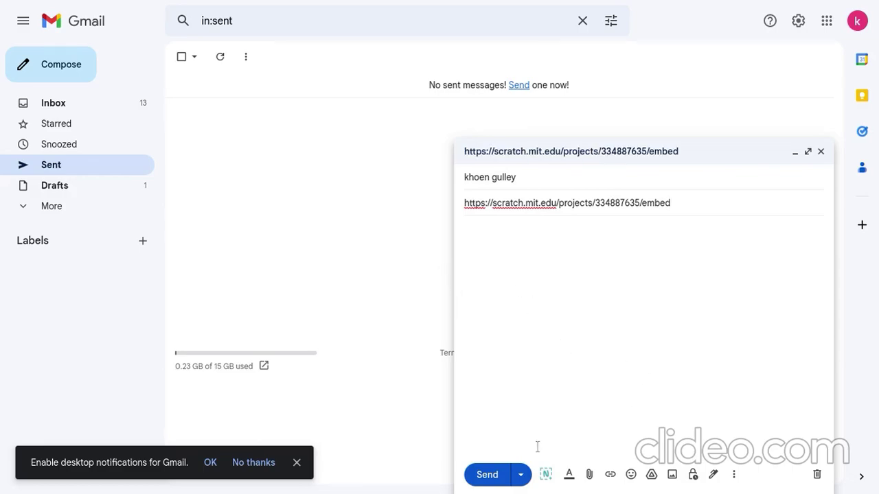
Send the message, and copy the embed link from the subject of the received e-mail in the Inbox.
left_click(494, 473)
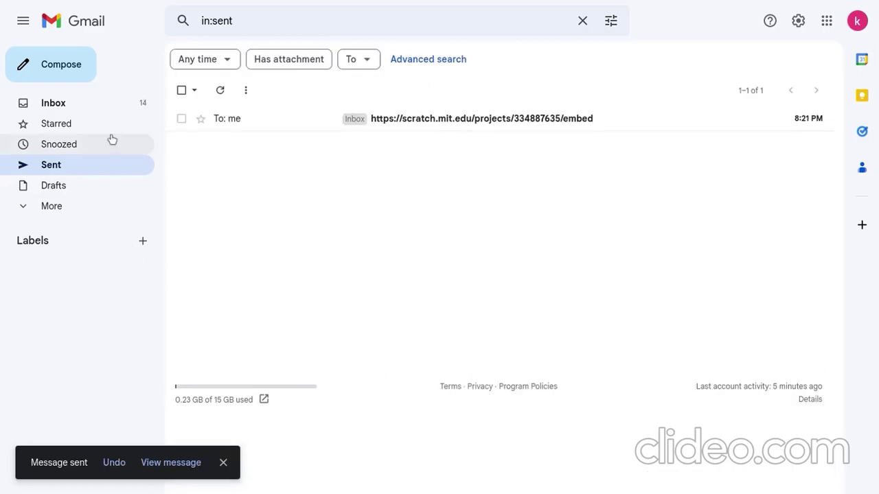
left_click(108, 111)
left_click(239, 129)
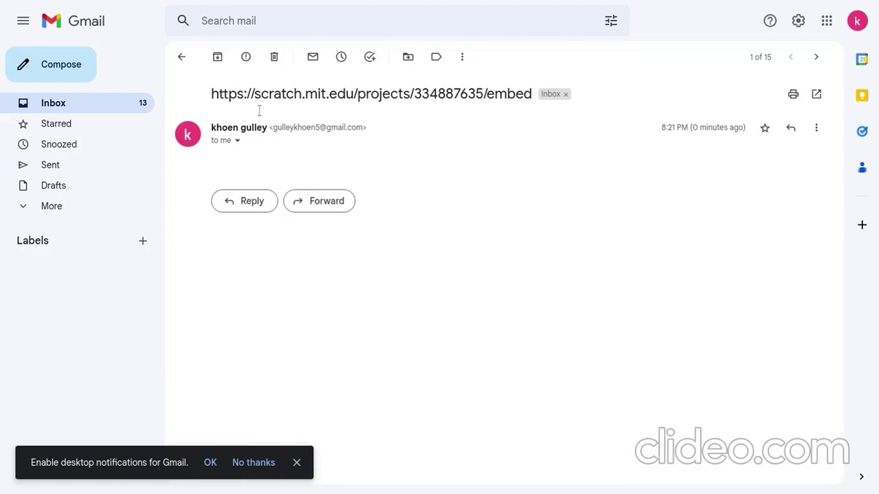
left_click_drag(214, 91, 532, 93)
key("ctrl+c")
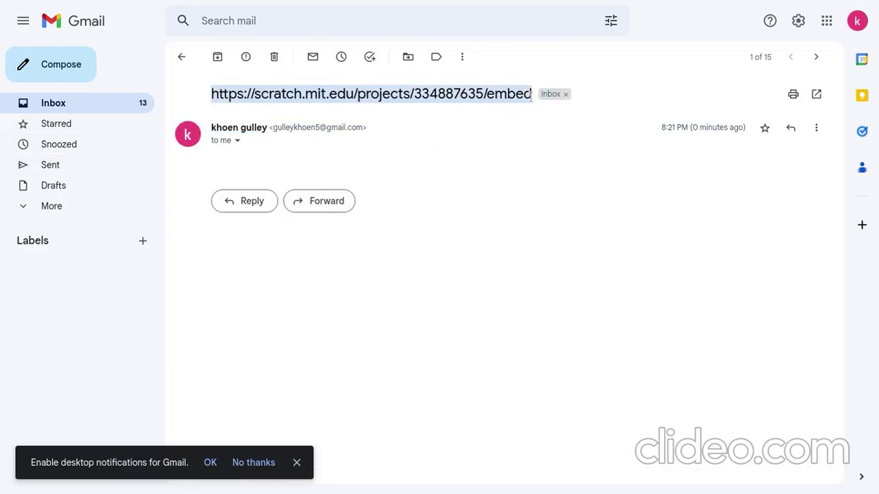
mouse_move(473, 3)
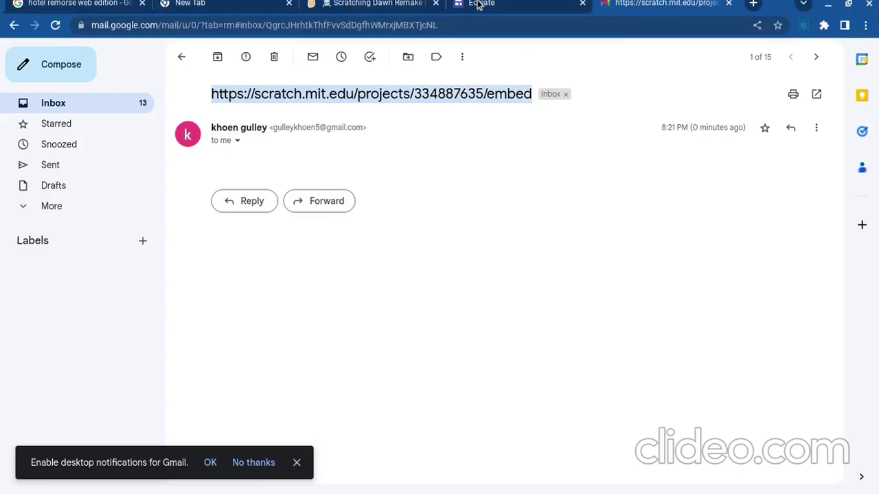
left_click(503, 7)
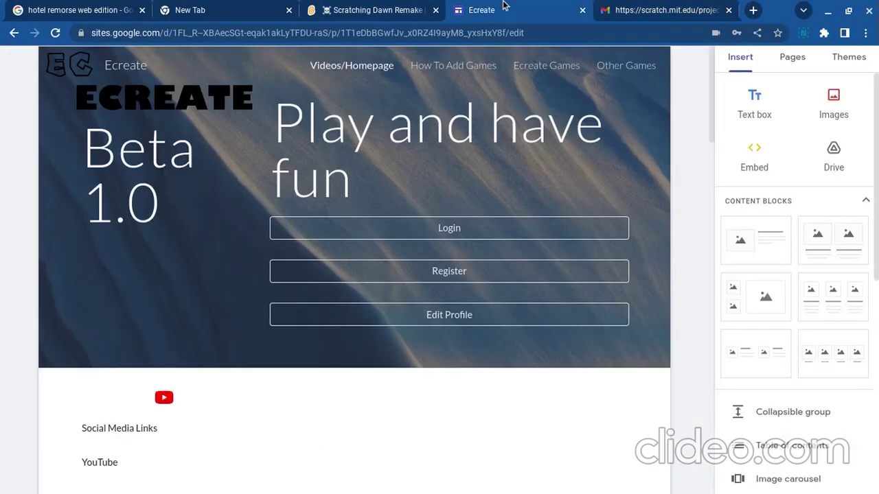
left_click(636, 67)
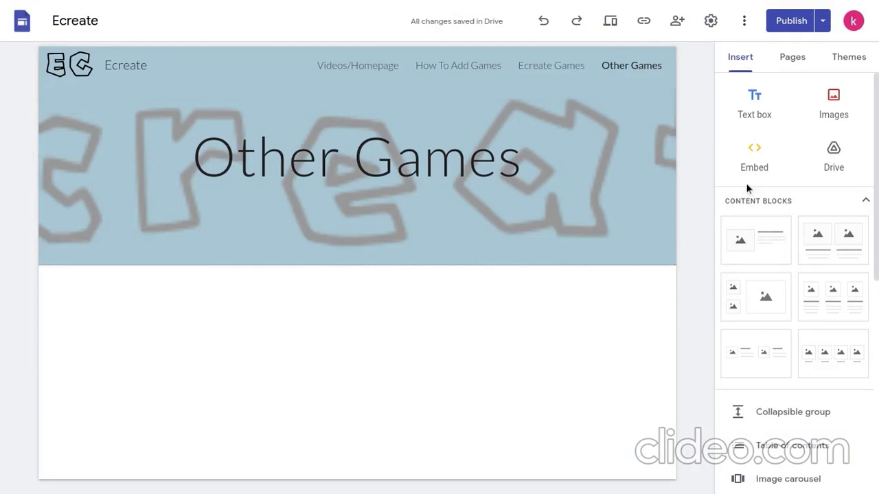
left_click(753, 156)
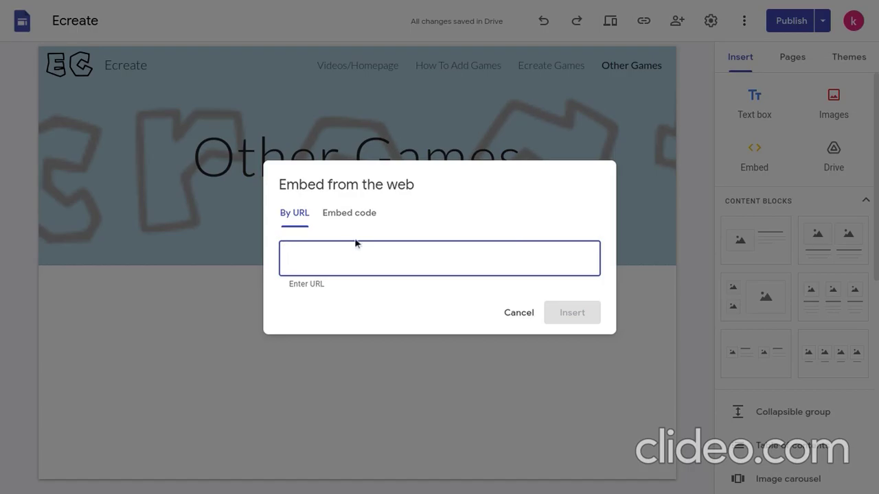
key("ctrl+v")
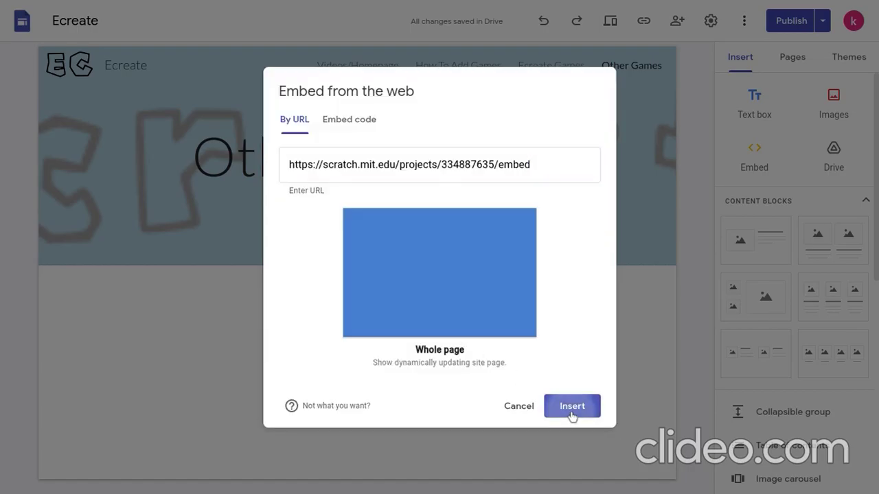
left_click(567, 409)
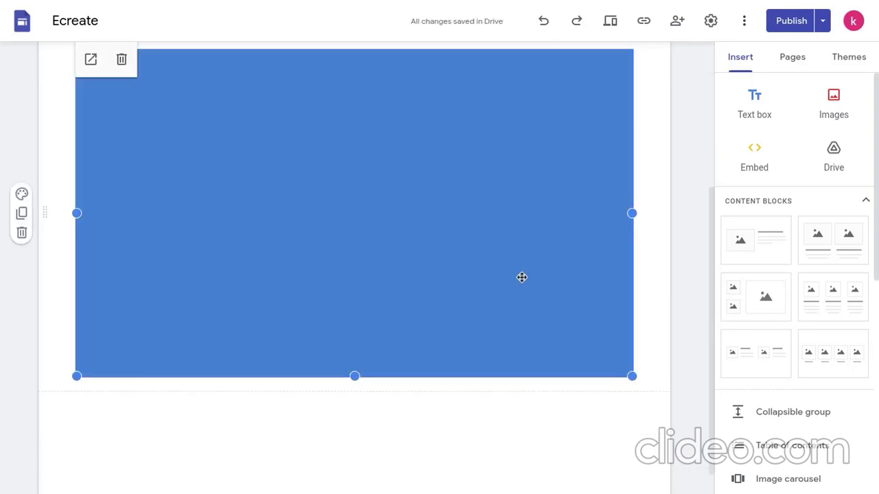
scroll(525, 278, "up", 1)
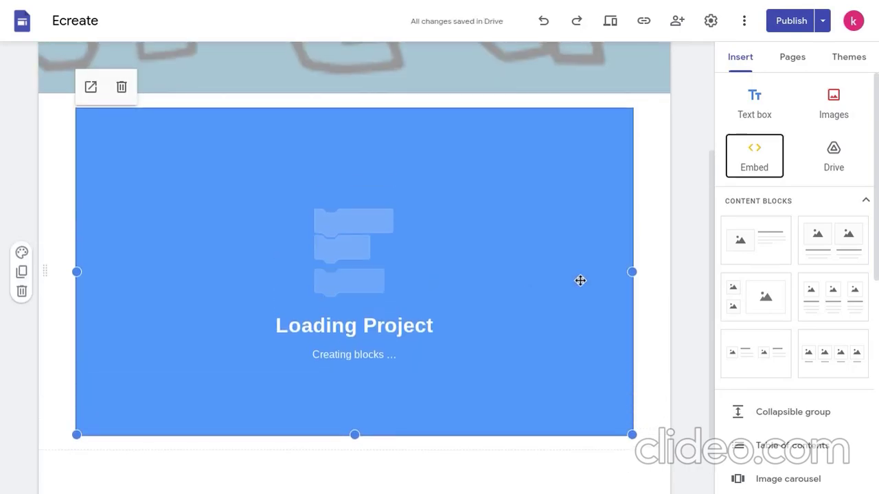
left_click(119, 87)
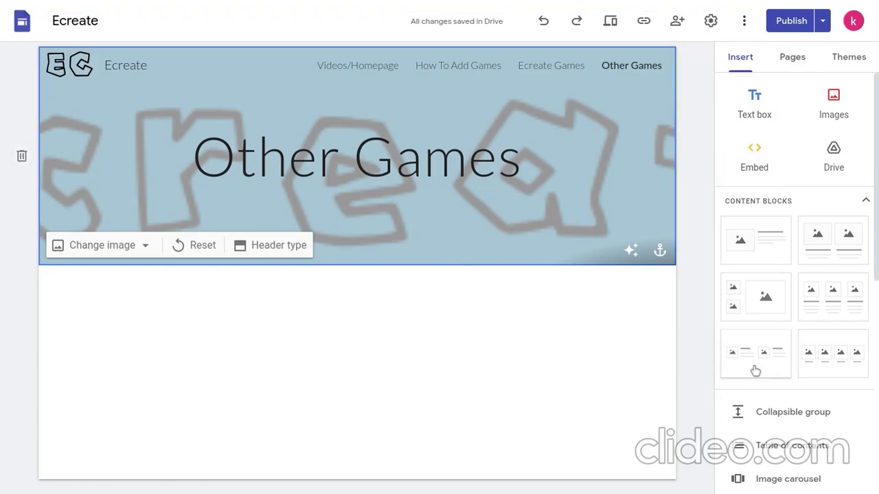
Open the Ecreate Games page in the site editor and preview it.
mouse_move(720, 488)
left_click(548, 69)
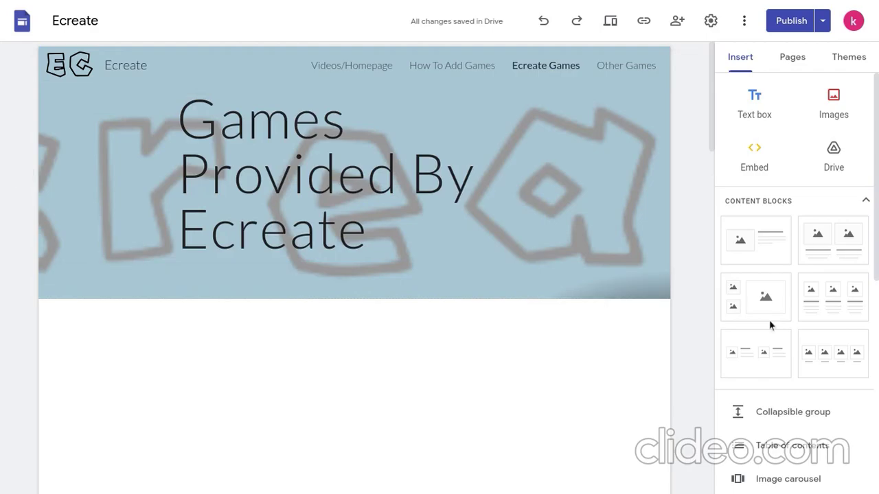
left_click(611, 22)
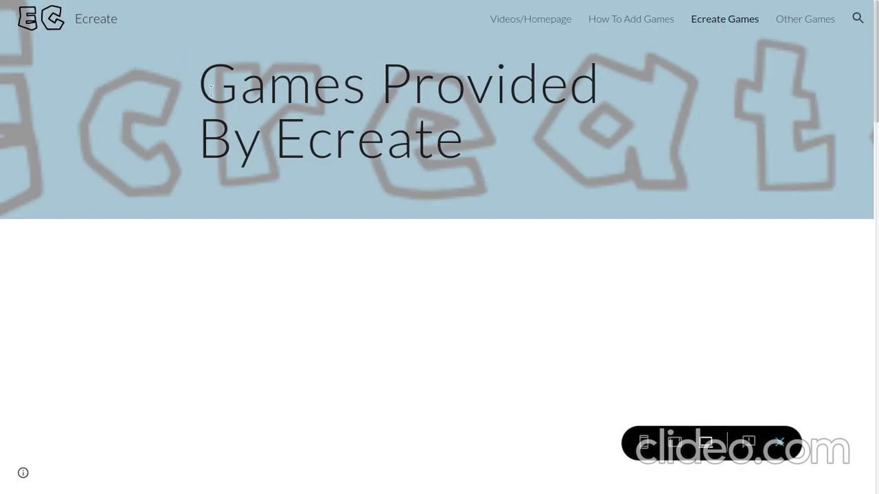
Look through the Ecreate Games page from its heading past Five Nights At Dojo's School to the Jacky Mobile Freindly section.
left_click_drag(201, 87, 620, 127)
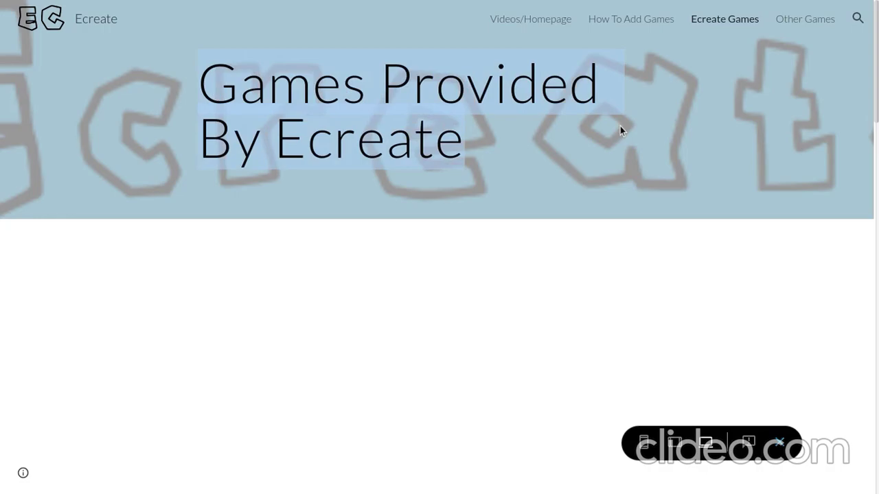
left_click(568, 254)
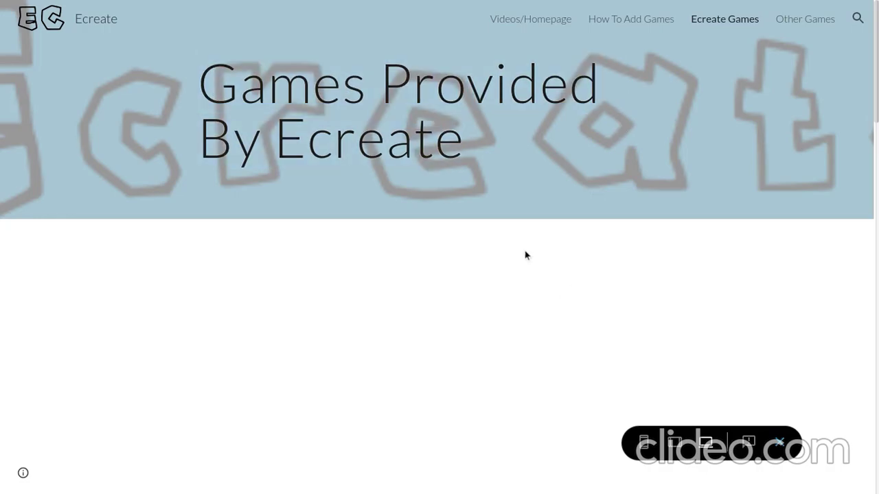
scroll(560, 273, "down", 3)
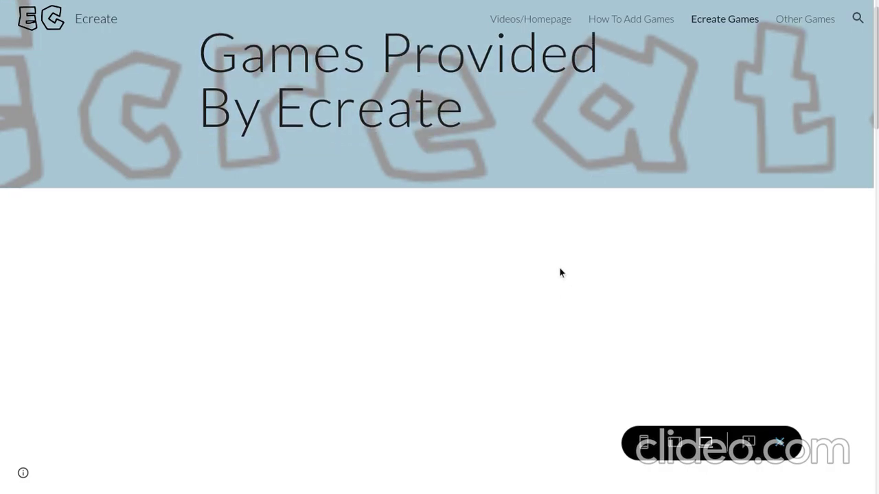
scroll(559, 273, "down", 5)
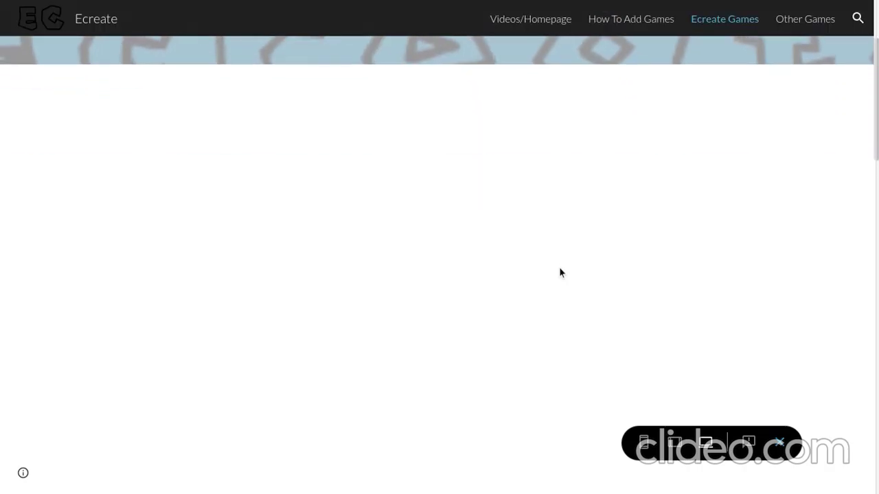
scroll(559, 273, "down", 7)
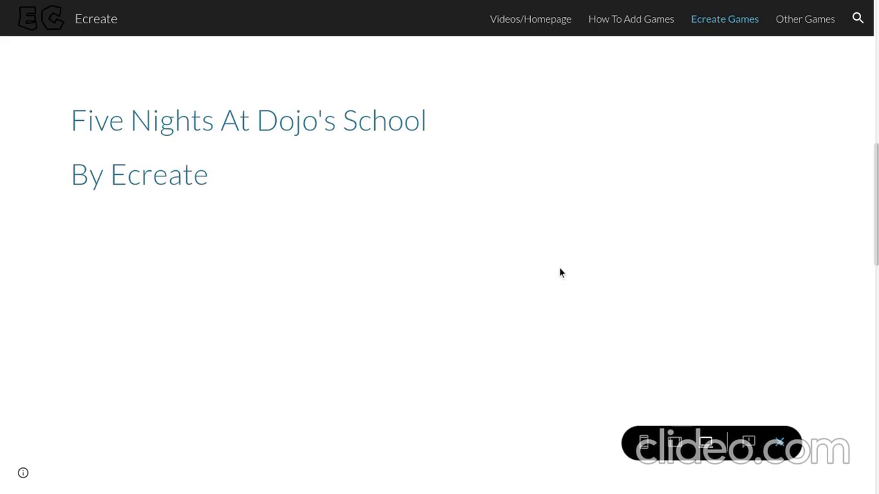
scroll(559, 273, "up", 3)
scroll(559, 272, "down", 1)
scroll(559, 272, "up", 2)
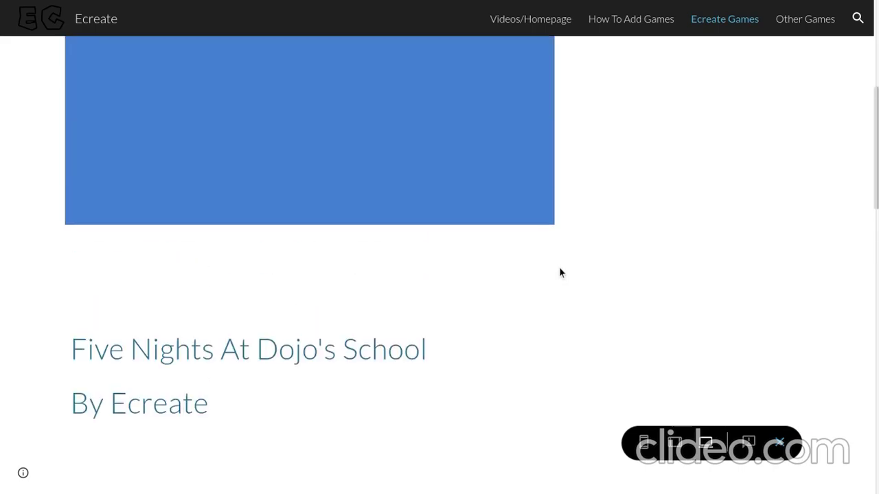
scroll(559, 272, "up", 4)
scroll(560, 273, "down", 5)
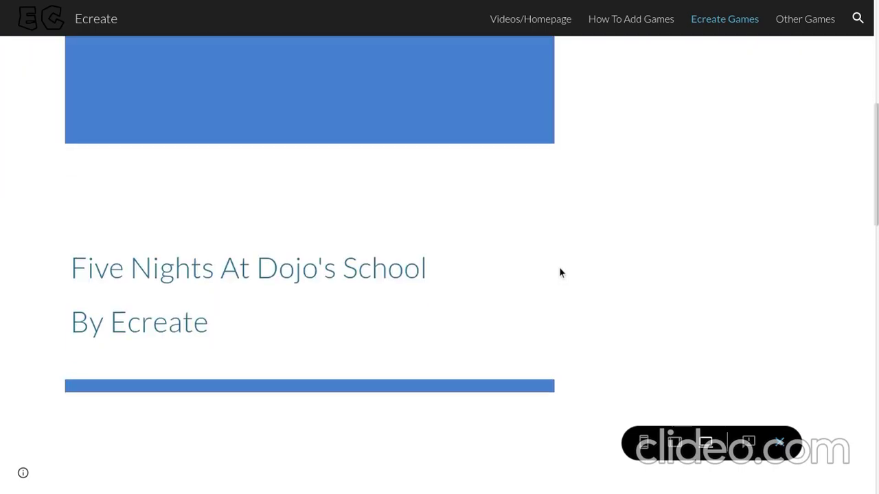
scroll(560, 273, "down", 4)
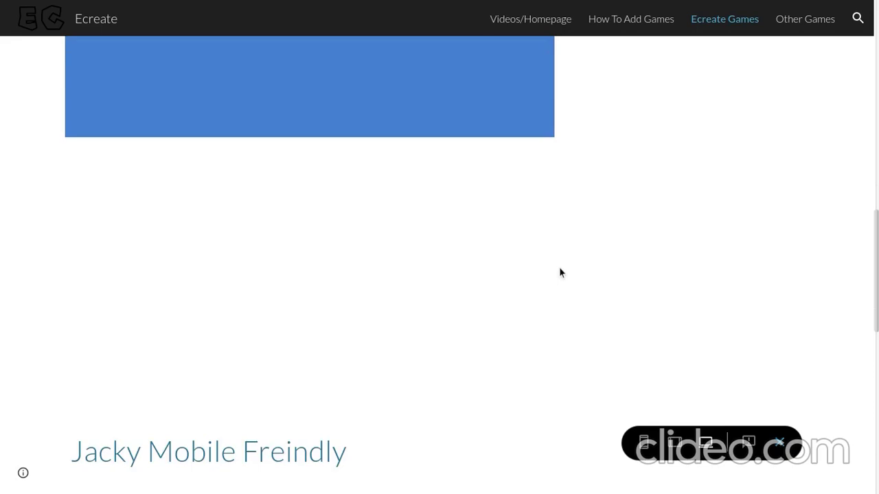
scroll(559, 272, "down", 1)
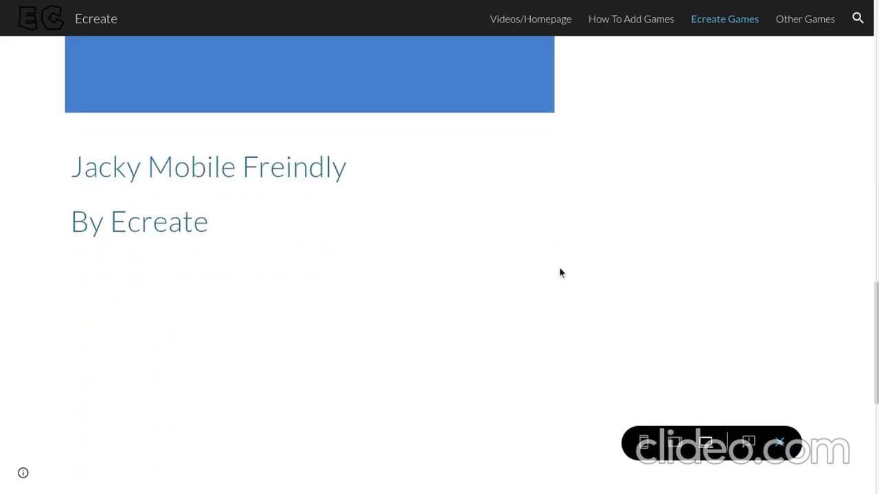
scroll(559, 272, "down", 5)
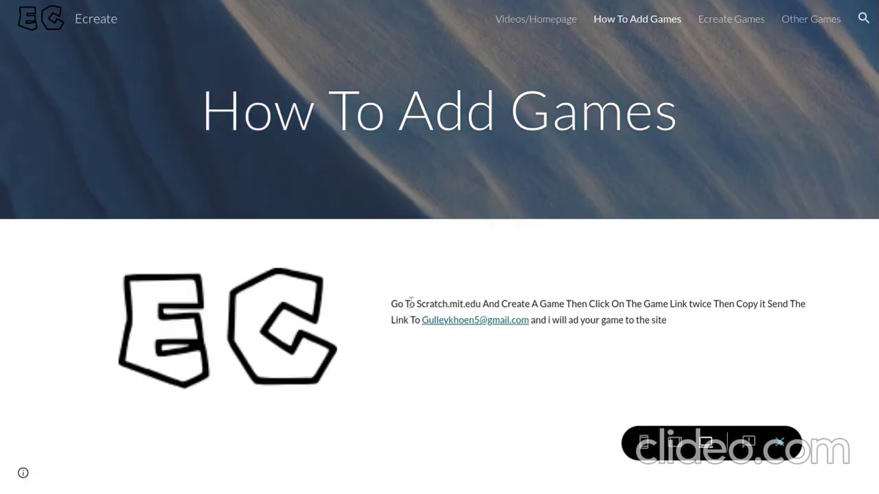
Go to the Videos/Homepage page of the preview and examine the Beta 1.0 title, the account links and the Introduction Video section.
left_click(549, 23)
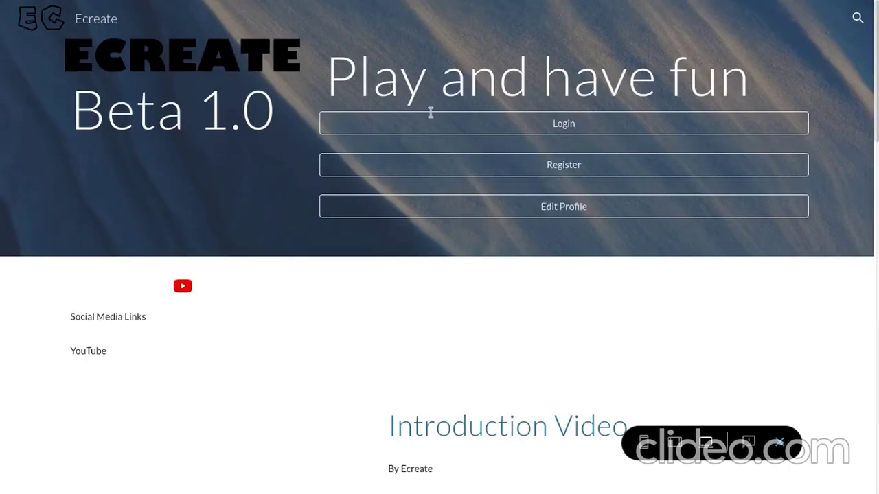
scroll(604, 252, "down", 3)
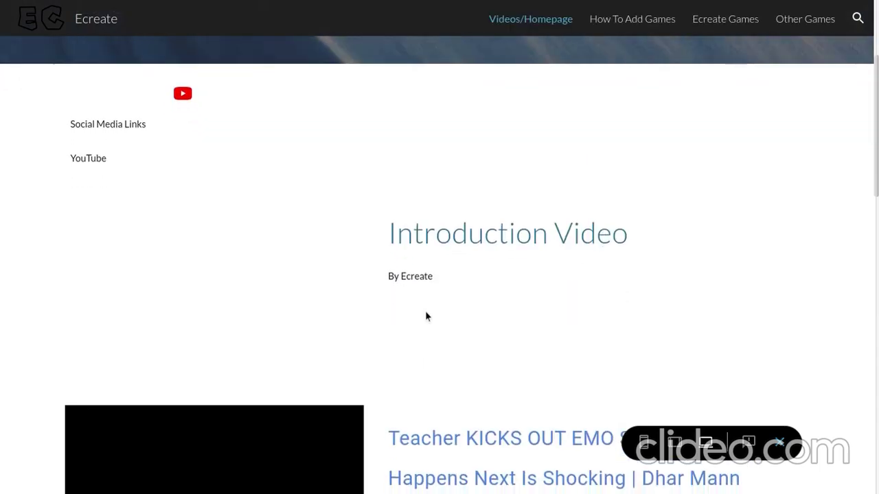
scroll(453, 324, "up", 3)
scroll(511, 466, "down", 2)
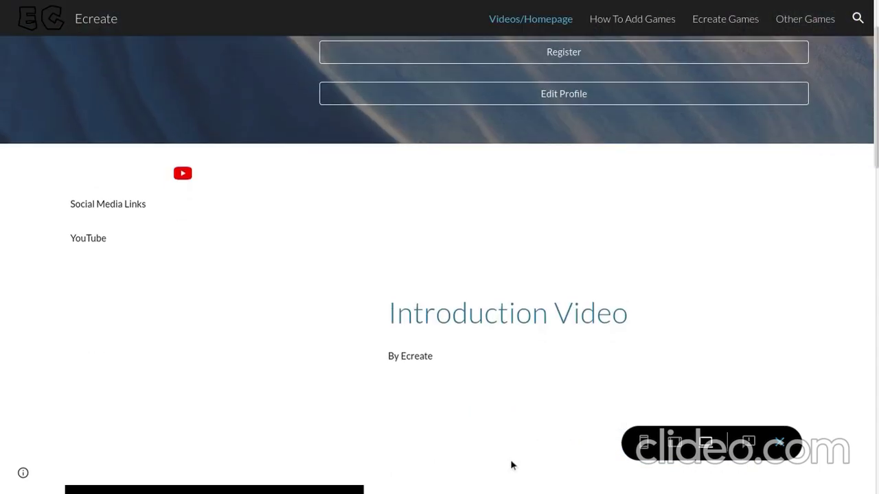
scroll(512, 464, "up", 2)
scroll(440, 275, "down", 5)
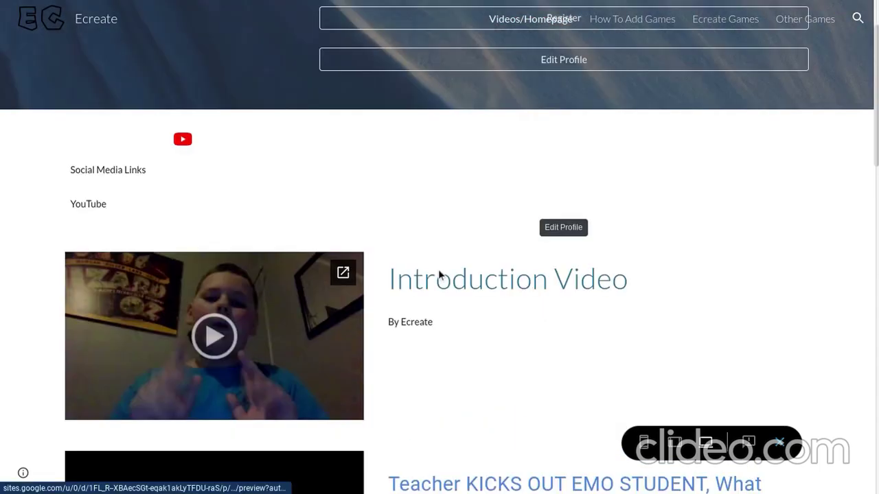
scroll(416, 268, "up", 5)
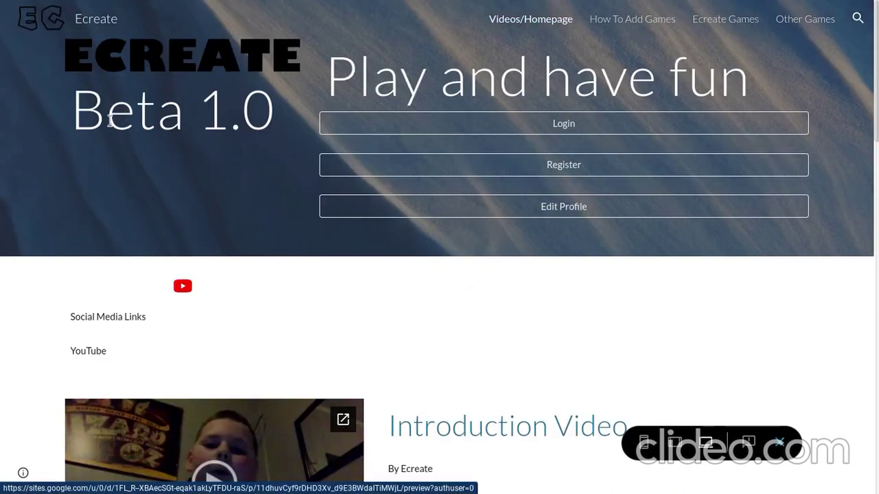
left_click_drag(72, 113, 296, 128)
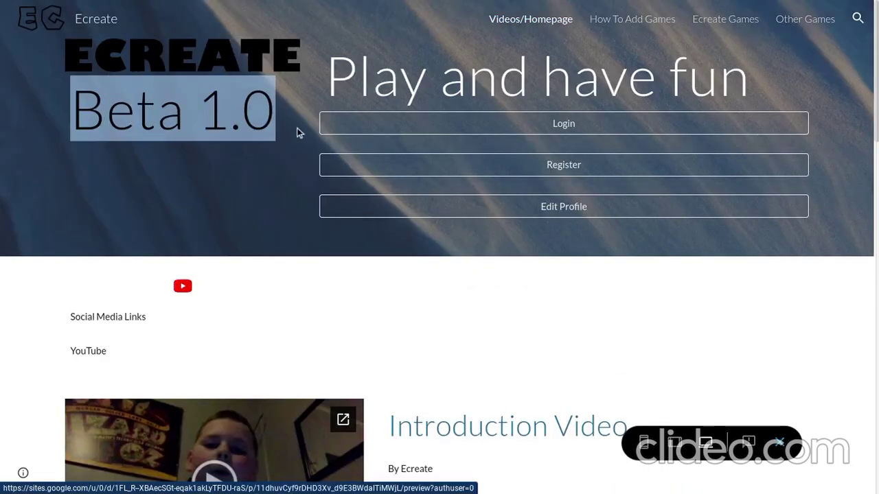
left_click(249, 198)
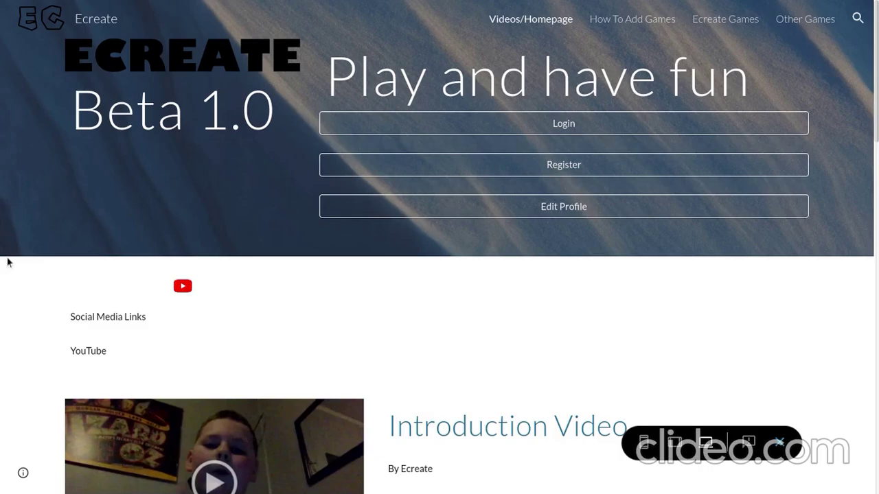
scroll(355, 364, "down", 4)
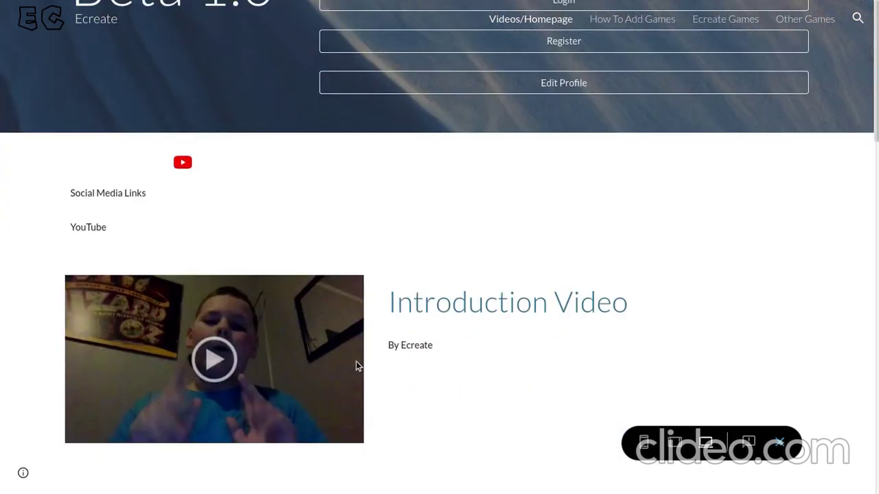
scroll(355, 364, "up", 4)
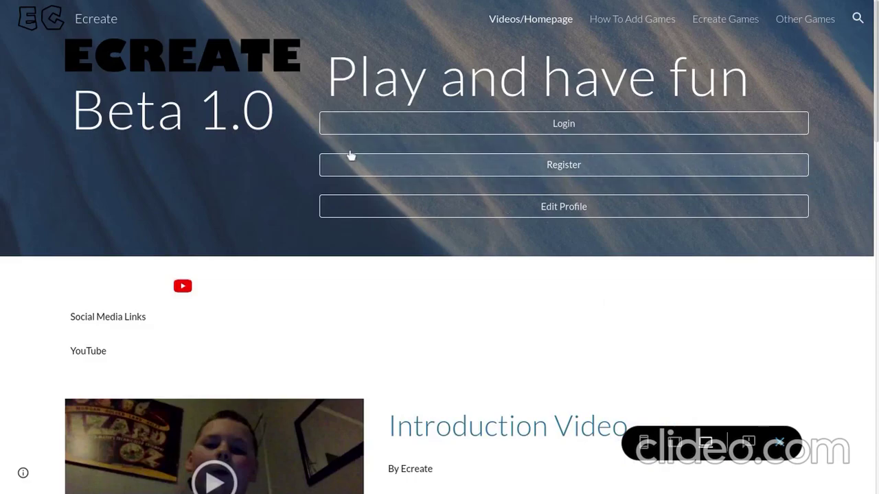